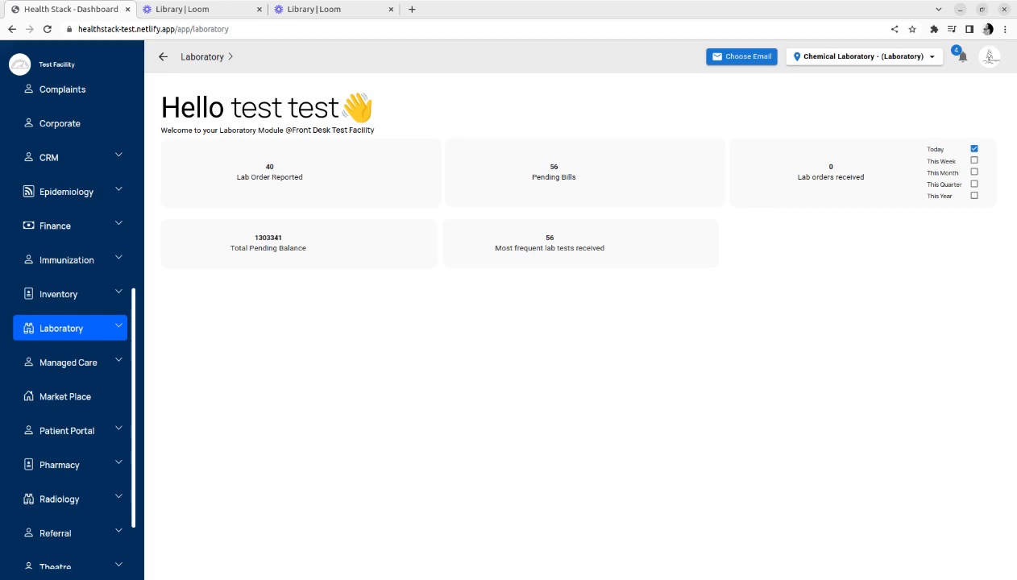
# Start a new client bill in the Laboratory module, selecting the client found by name search and Cash as payment mode
pyautogui.click(117, 328)
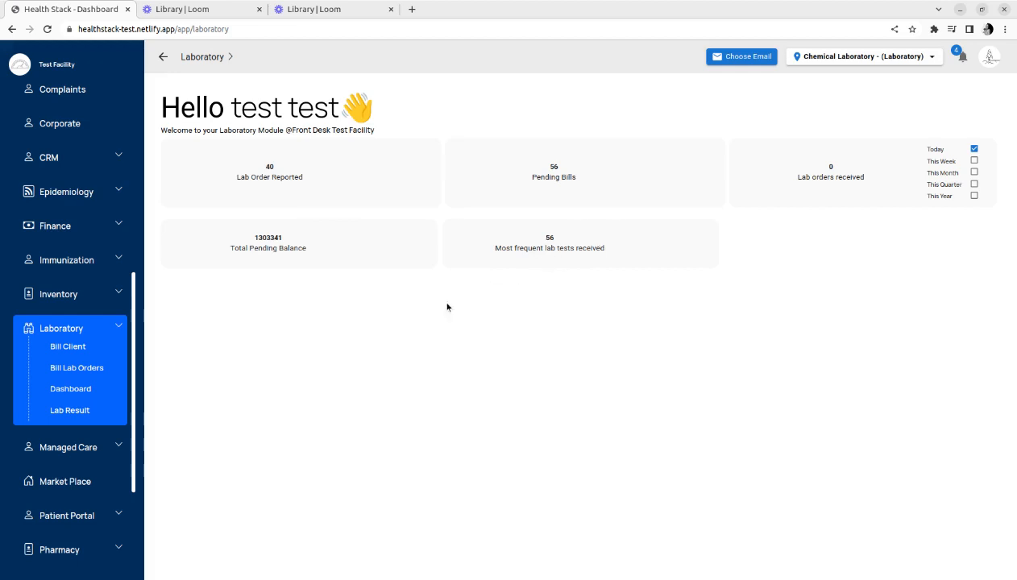
pyautogui.click(67, 348)
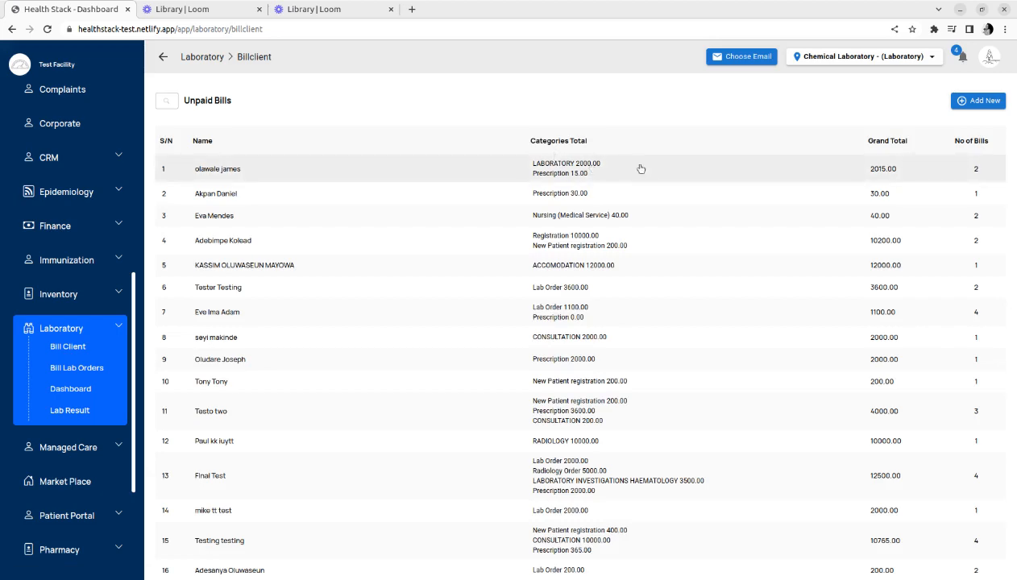
pyautogui.click(980, 100)
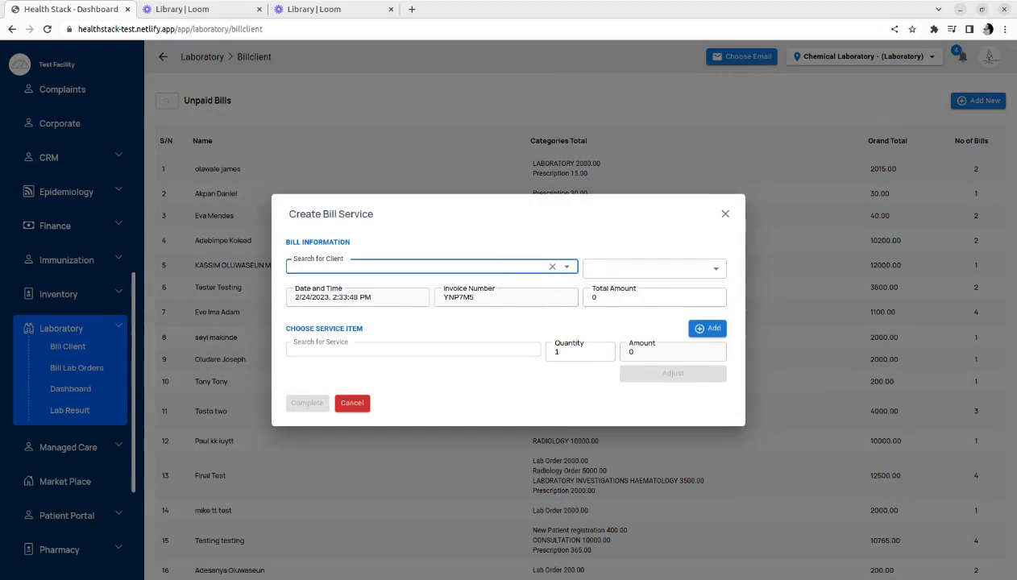
pyautogui.write('tony')
pyautogui.click(466, 289)
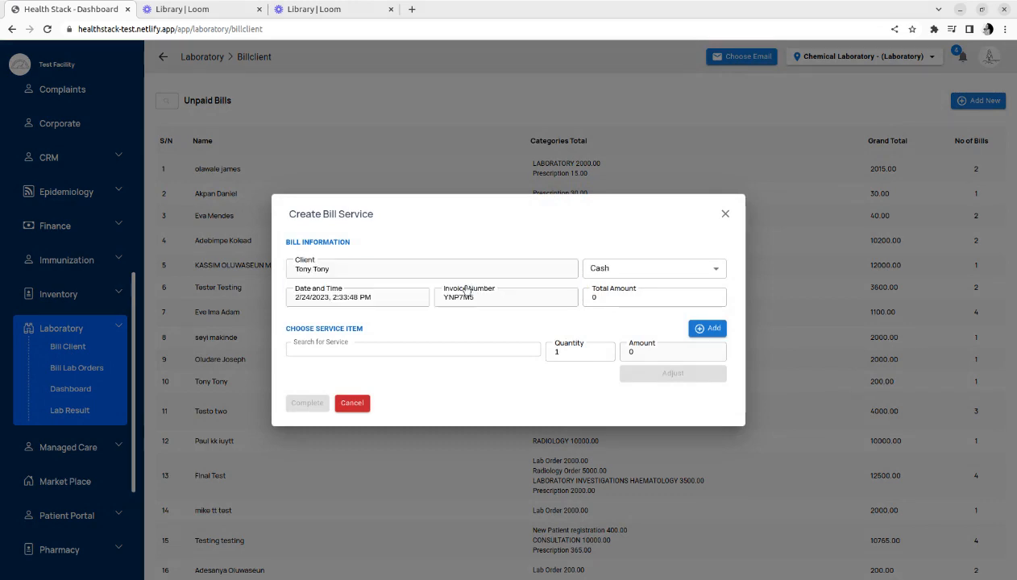
pyautogui.click(711, 277)
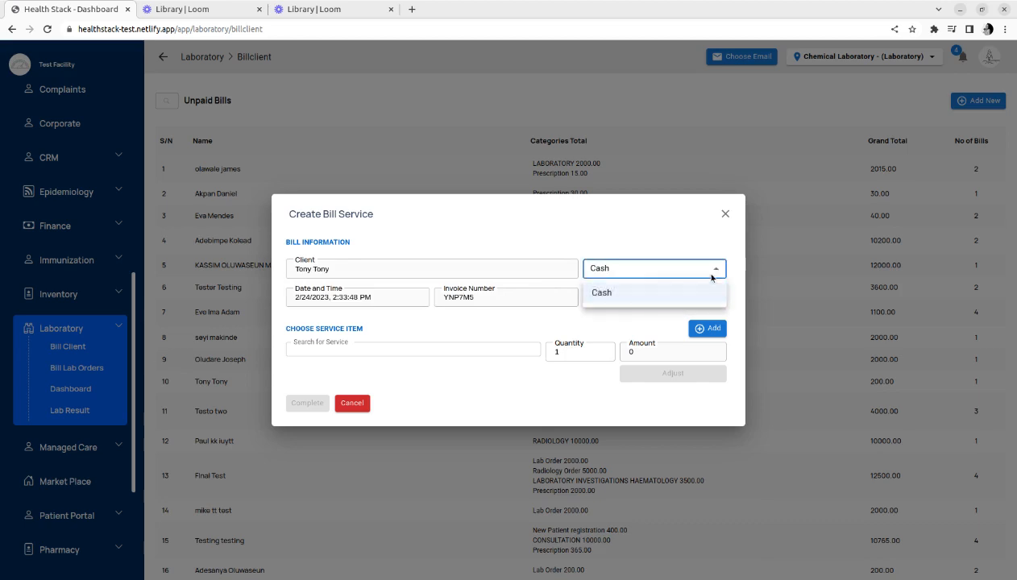
pyautogui.click(600, 288)
# Add the malaria parasite - LABORATORY service item to the bill
pyautogui.click(457, 348)
pyautogui.write('malari')
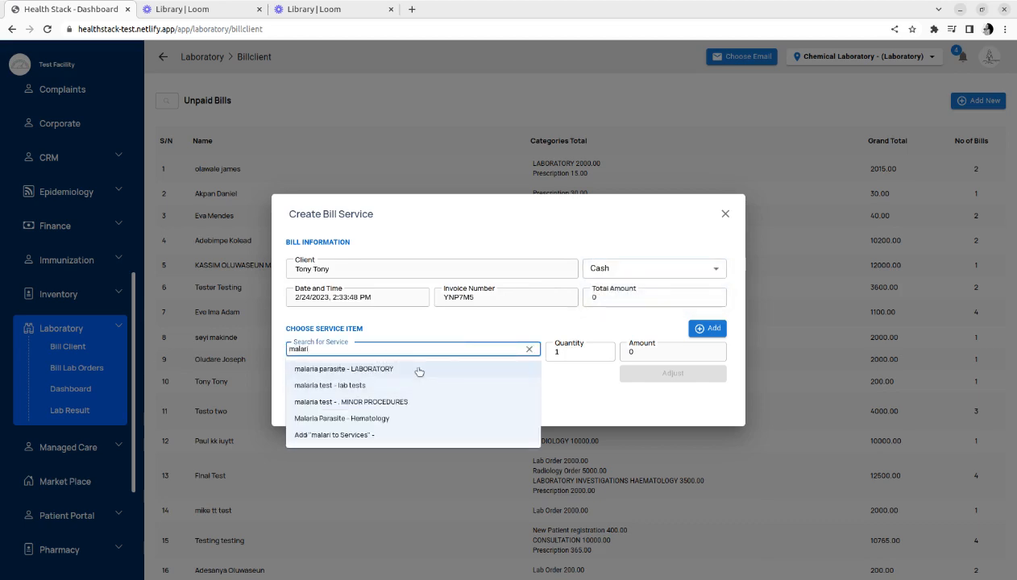
pyautogui.click(418, 369)
pyautogui.click(707, 328)
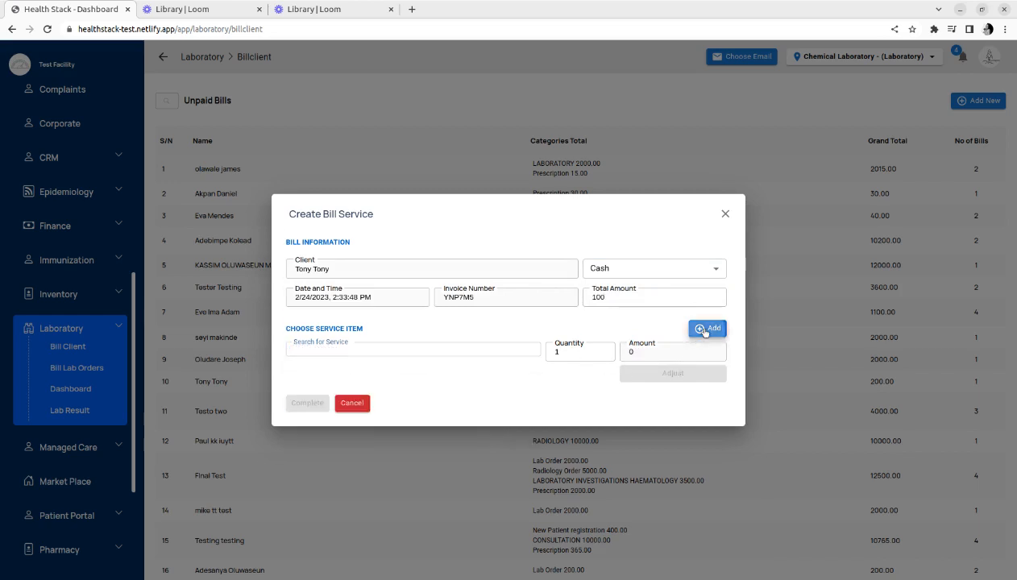
# Complete and confirm the bill, then close the bill dialog
pyautogui.click(309, 432)
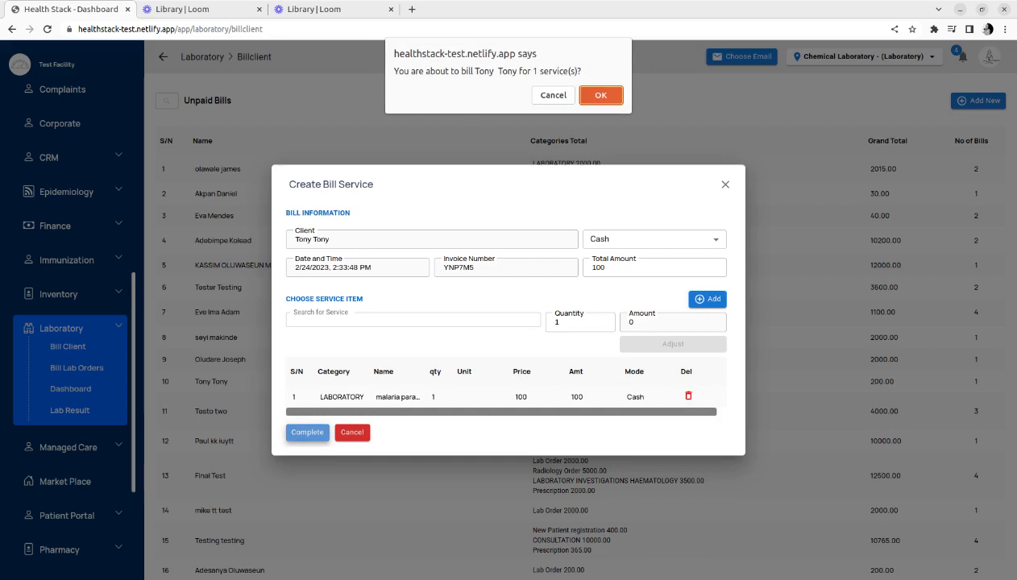
pyautogui.click(600, 95)
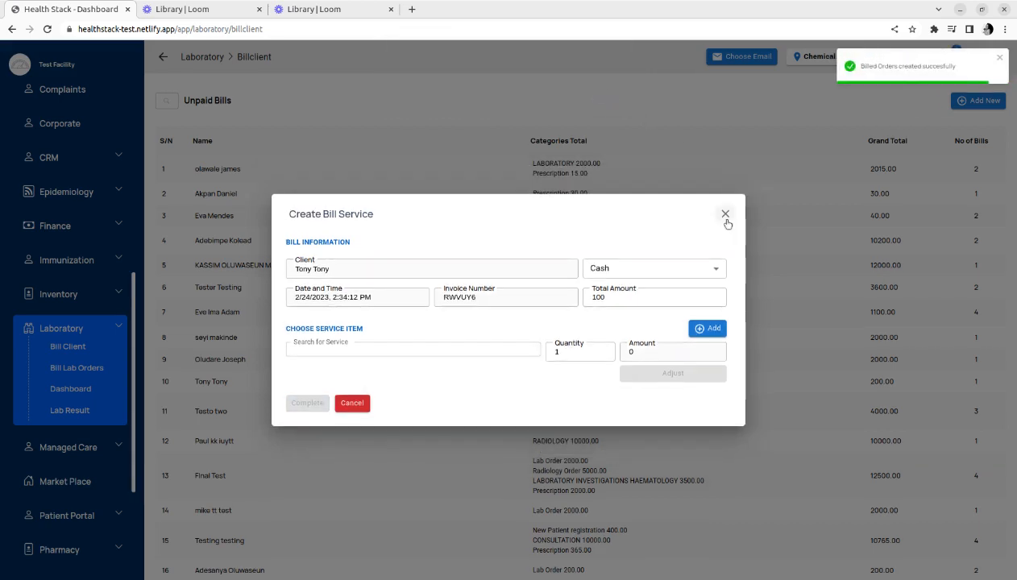
pyautogui.click(725, 215)
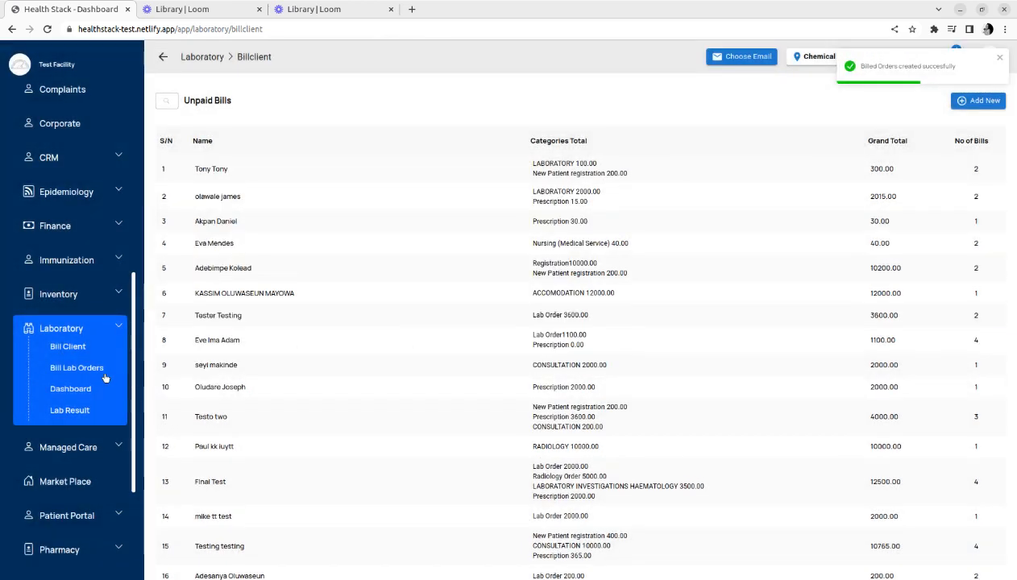
# Bill the third listed patient's pending Malaria parasite lab order with the malaria parasite - LABORATORY service
pyautogui.click(96, 378)
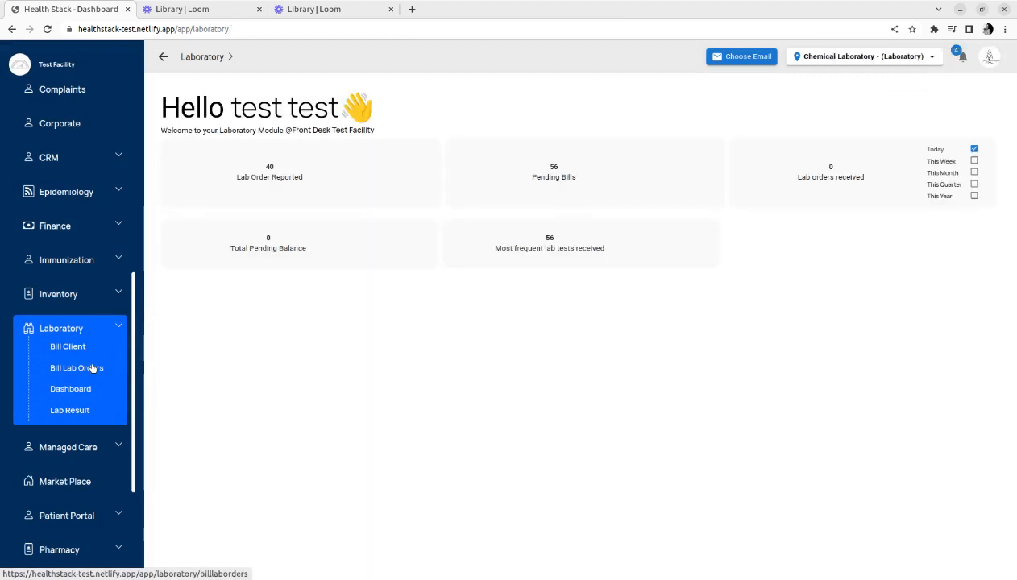
pyautogui.click(94, 367)
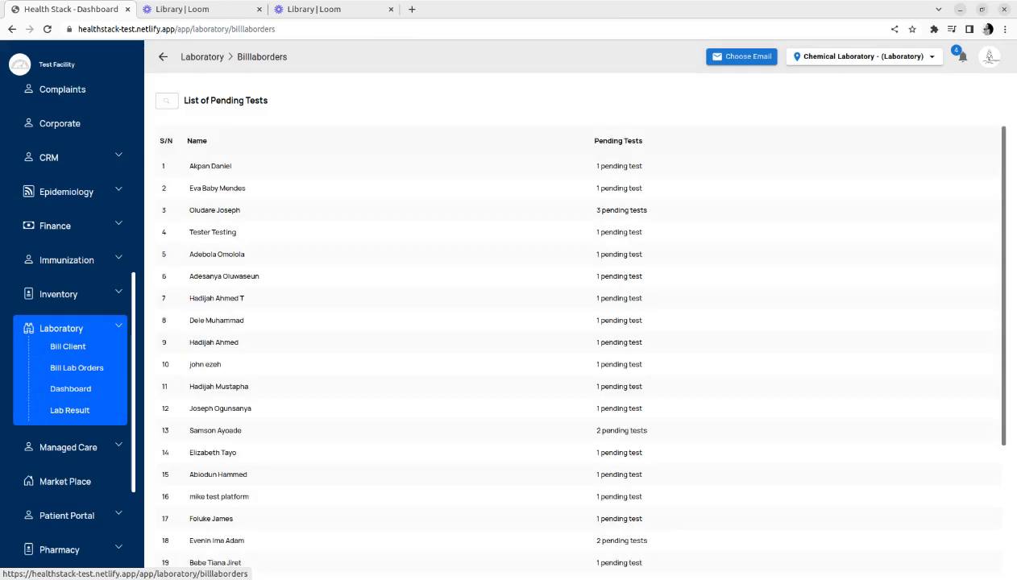
pyautogui.click(251, 194)
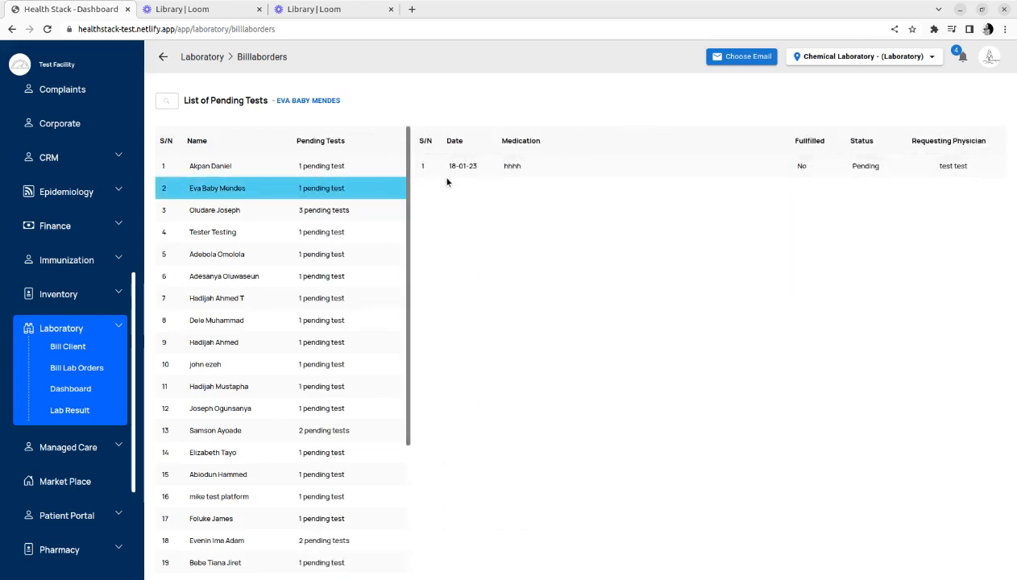
pyautogui.click(354, 211)
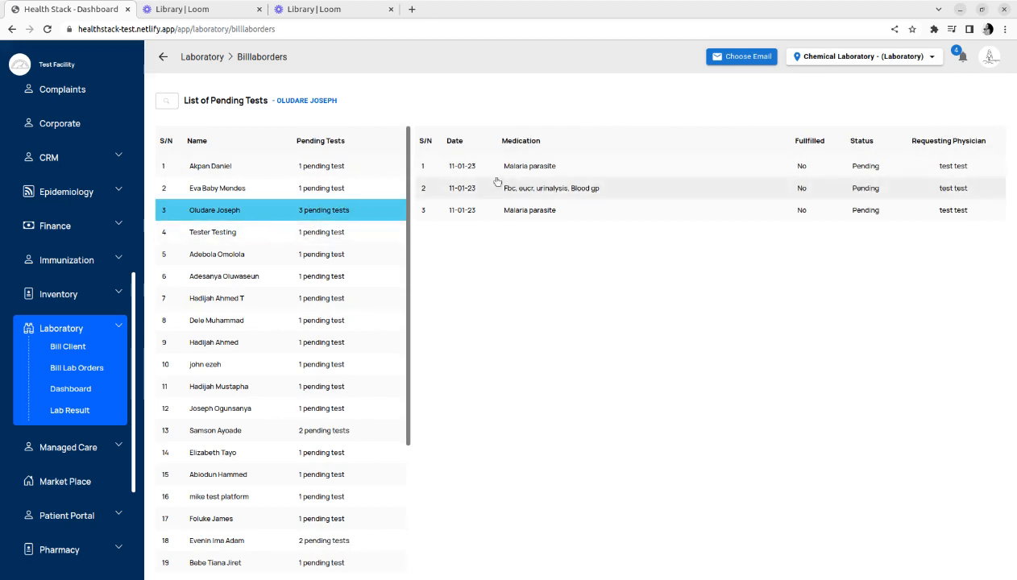
pyautogui.click(544, 167)
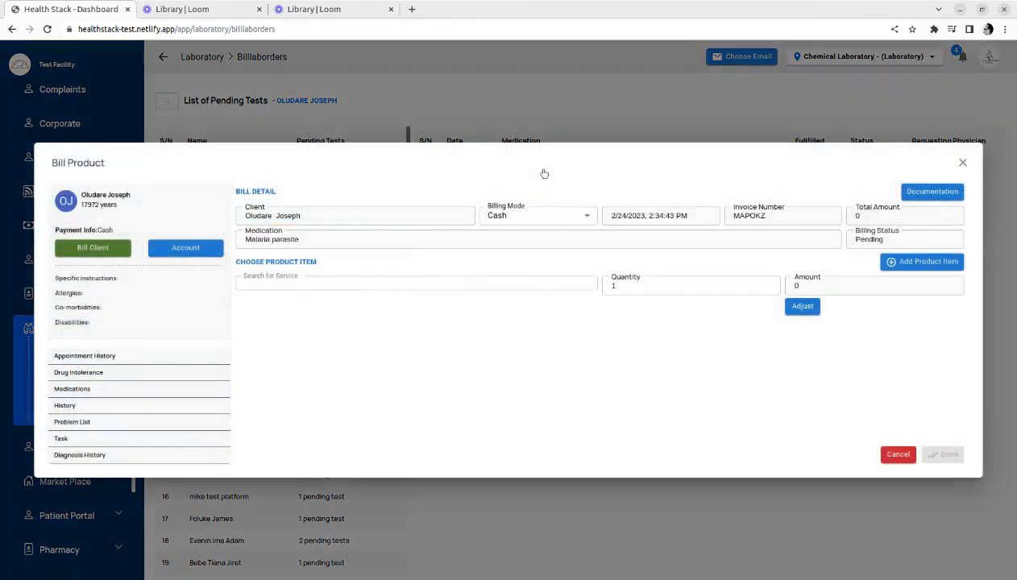
pyautogui.click(436, 281)
pyautogui.write('mala')
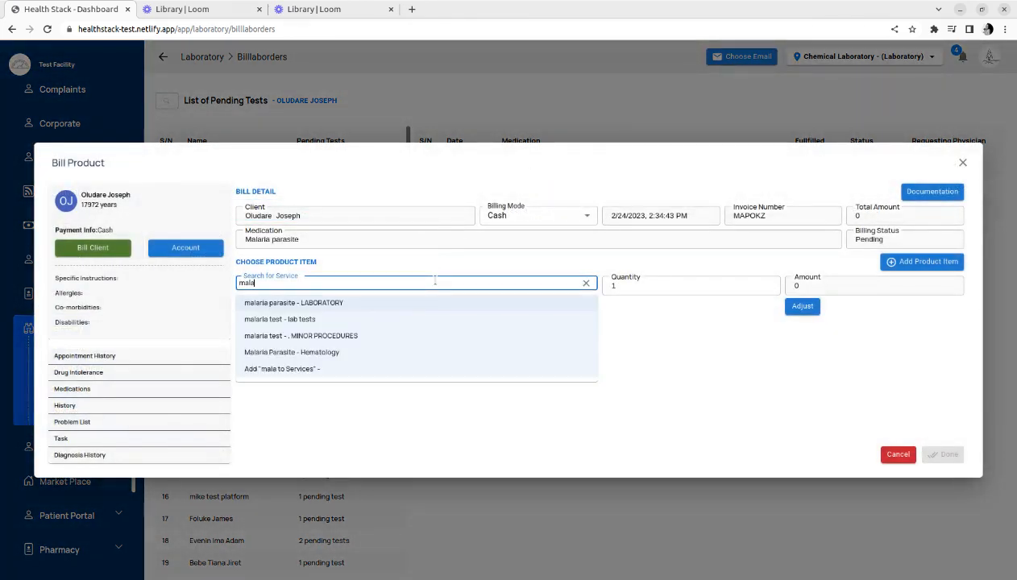
pyautogui.click(398, 301)
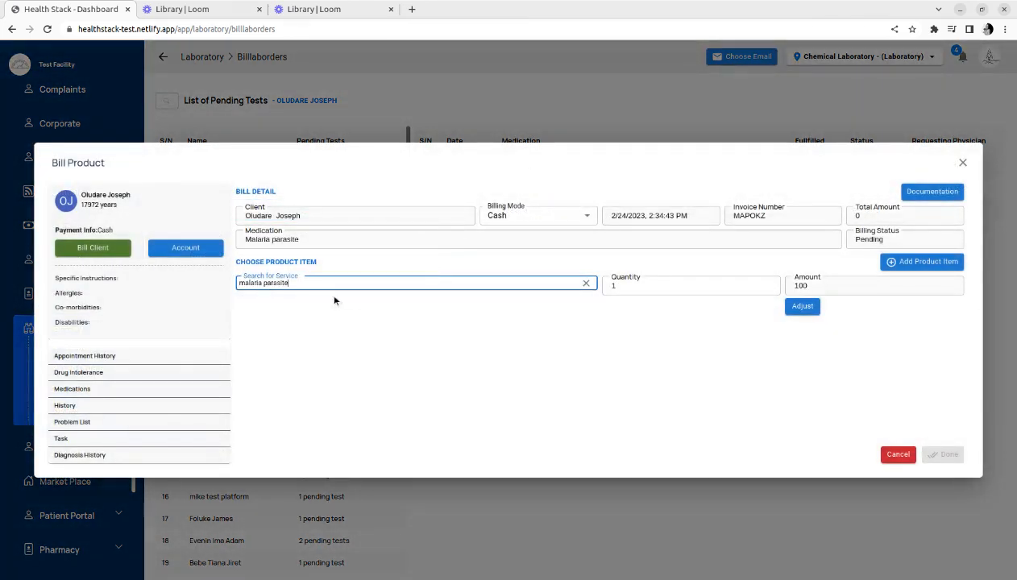
pyautogui.click(917, 262)
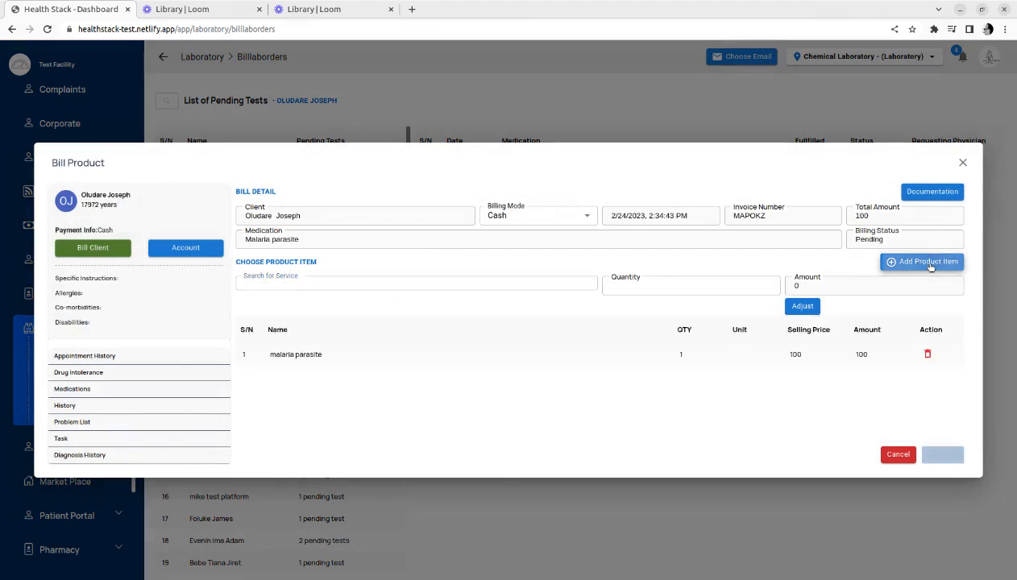
pyautogui.click(929, 454)
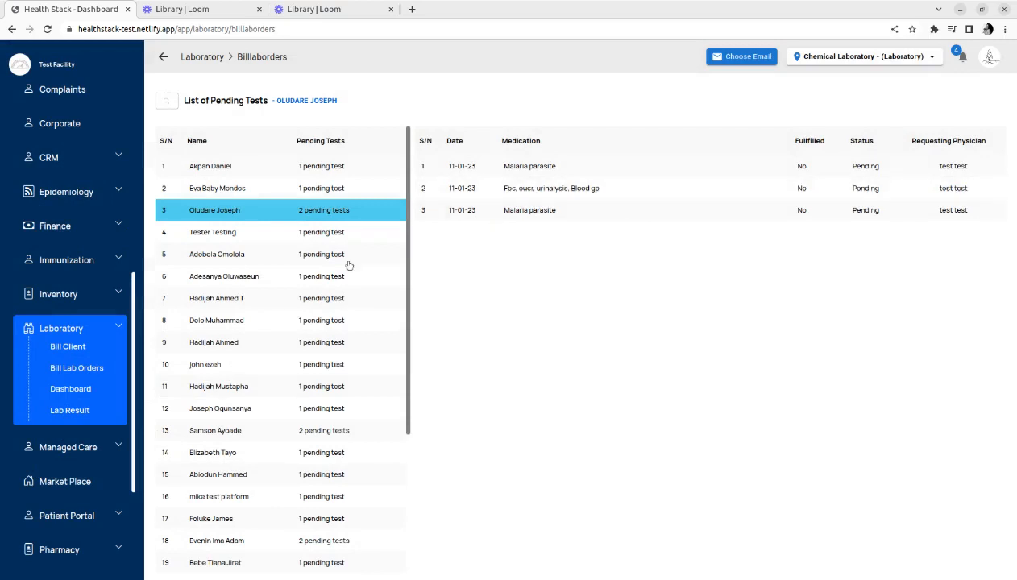
# Bill the same patient's Fbc, eucr, urinalysis, Blood gp order with the Fbc service
pyautogui.click(294, 213)
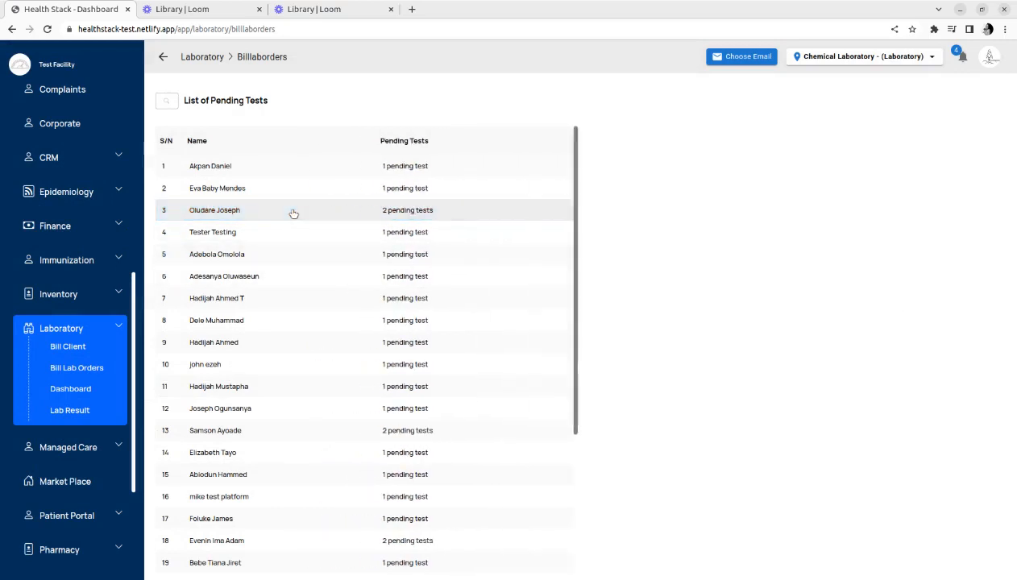
pyautogui.click(293, 214)
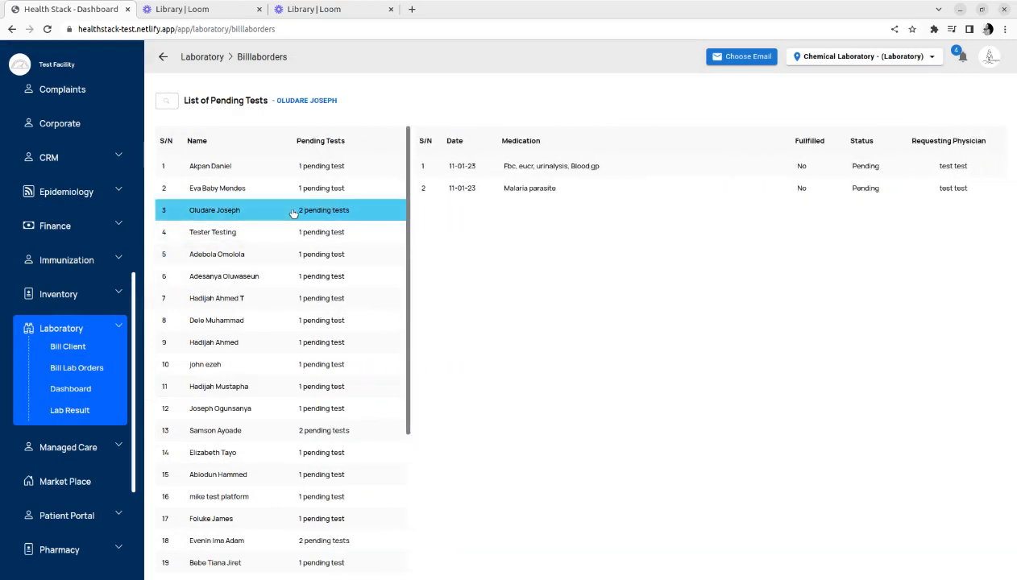
pyautogui.click(548, 166)
pyautogui.click(437, 284)
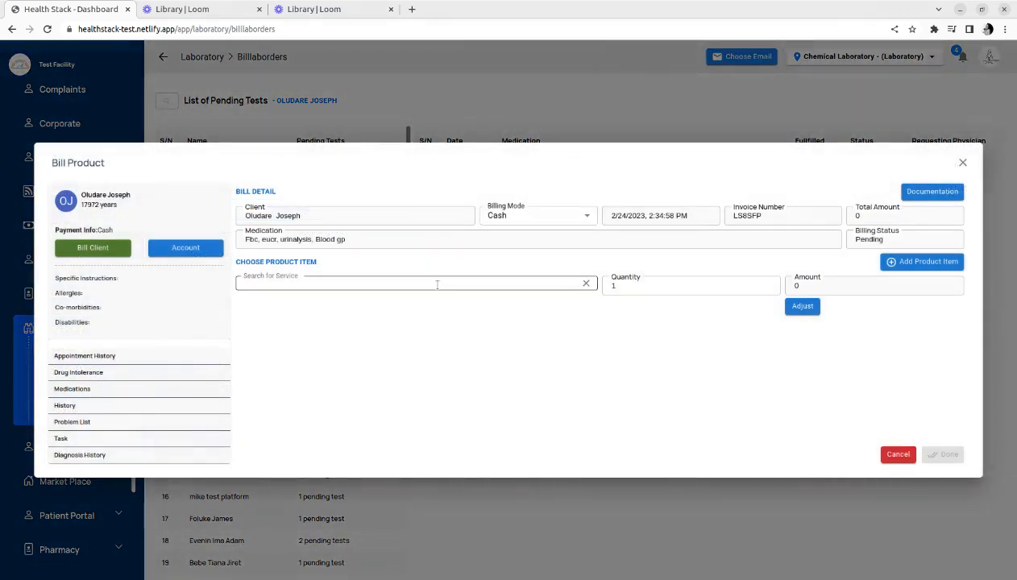
pyautogui.write('Fbc')
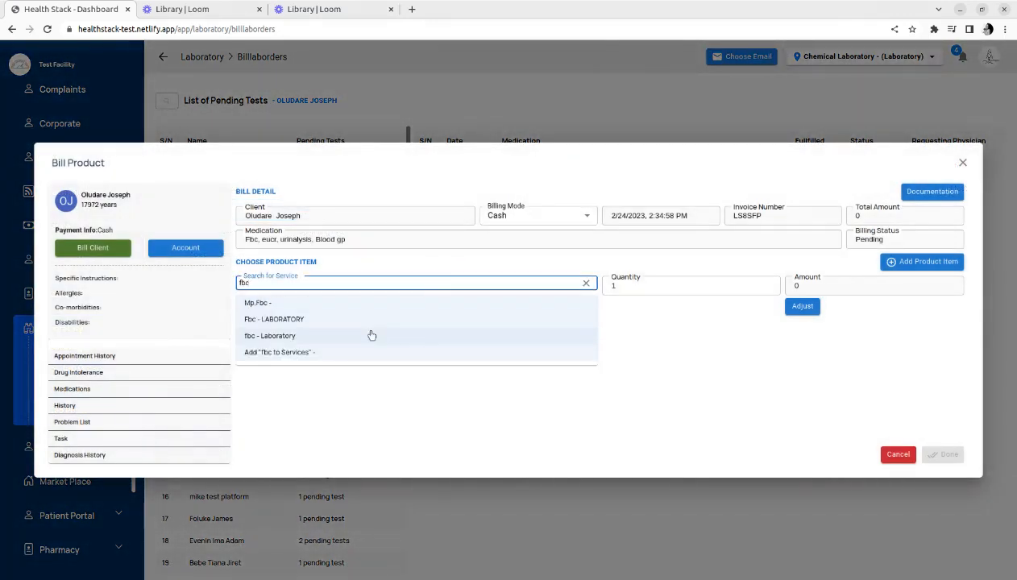
pyautogui.click(372, 325)
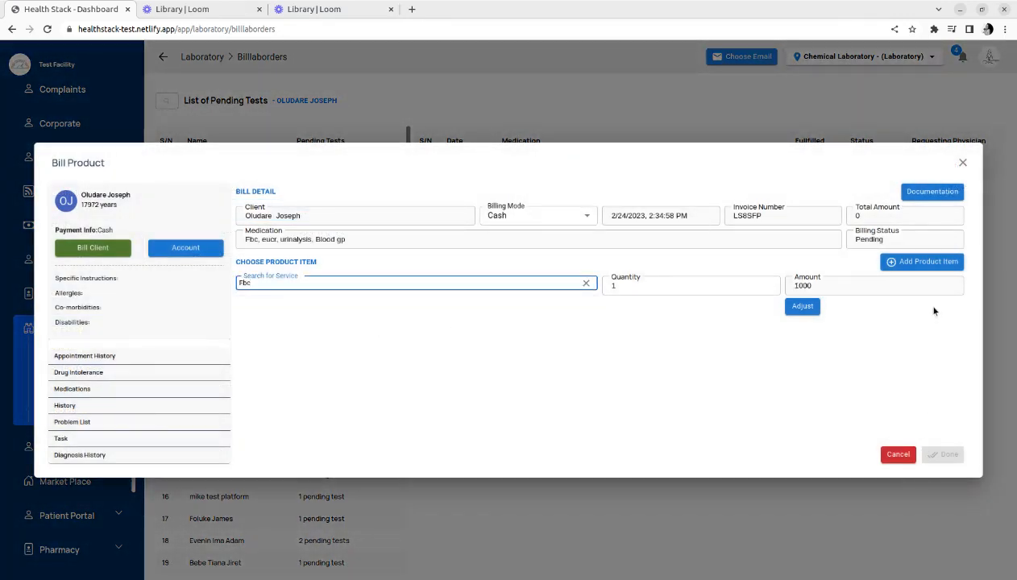
pyautogui.click(938, 262)
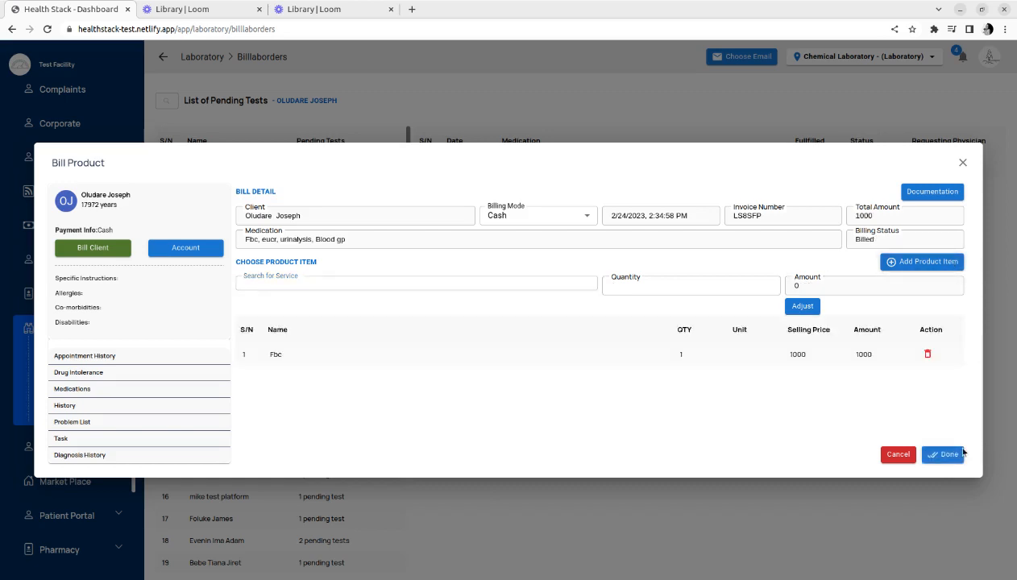
pyautogui.click(957, 455)
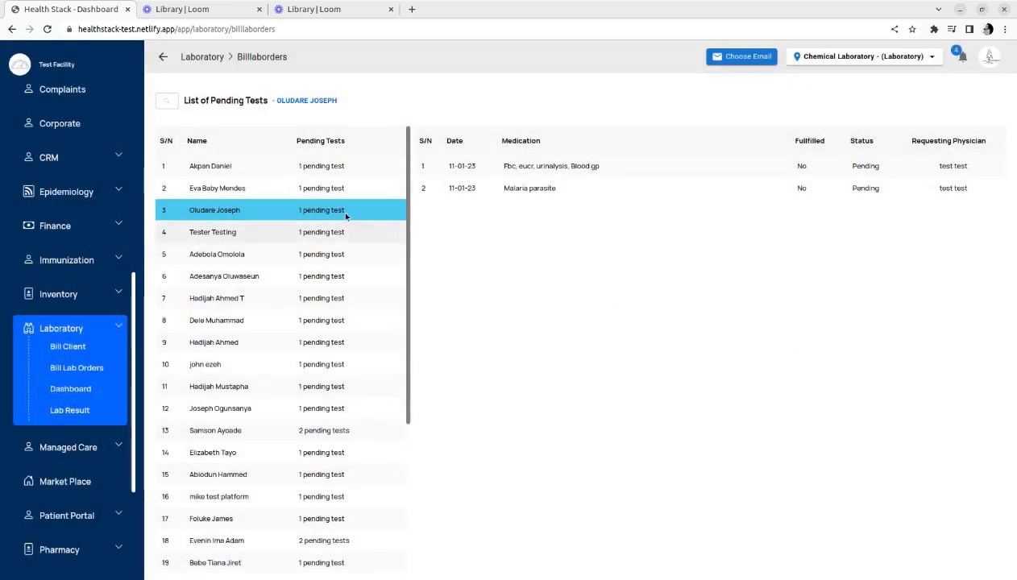
# Bill the patient's remaining Malaria parasite order with the malaria parasite - LABORATORY service
pyautogui.click(328, 214)
pyautogui.click(328, 214)
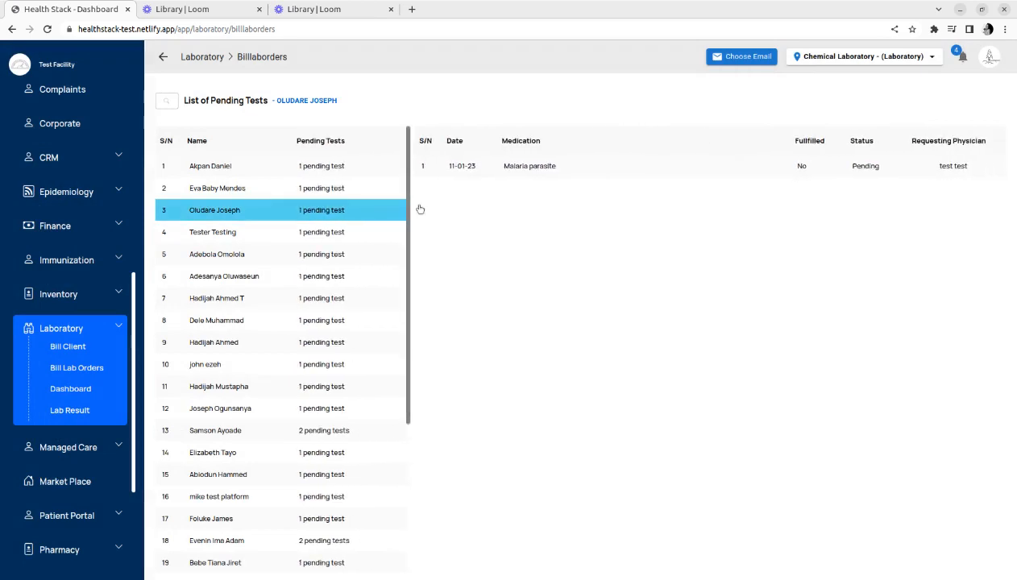
pyautogui.click(576, 164)
pyautogui.click(419, 282)
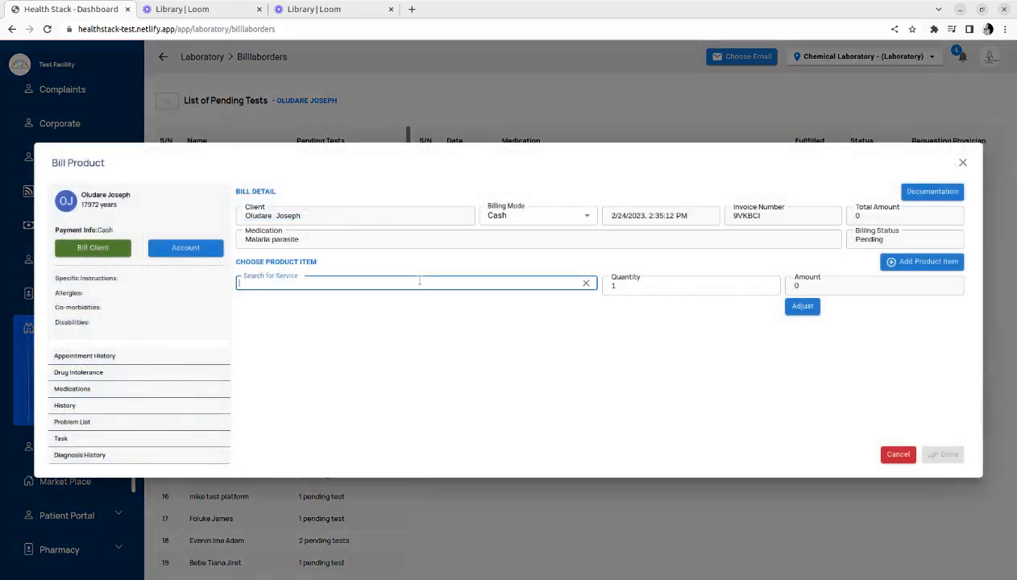
pyautogui.write('mala')
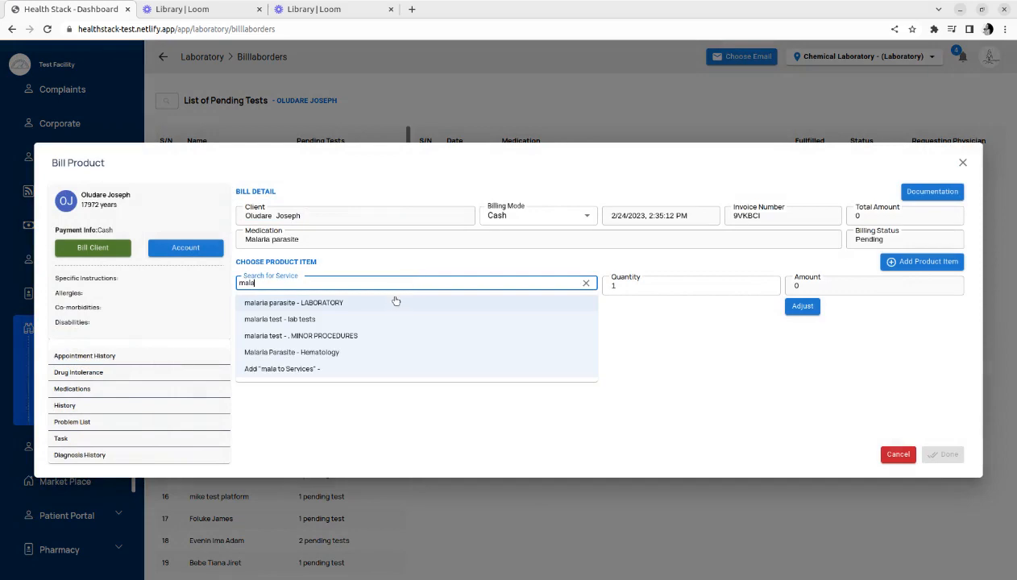
pyautogui.click(396, 302)
pyautogui.click(925, 261)
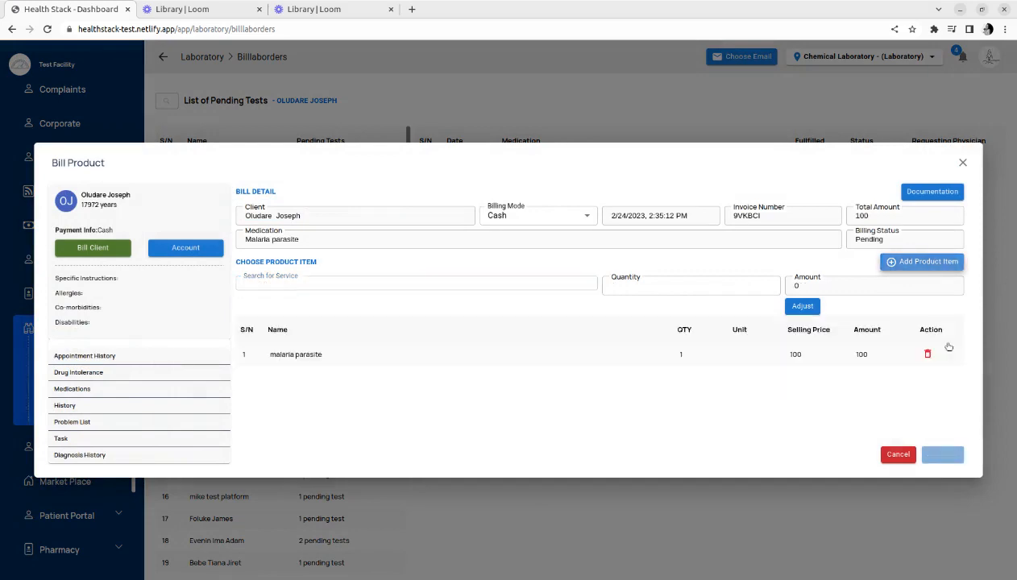
pyautogui.click(942, 455)
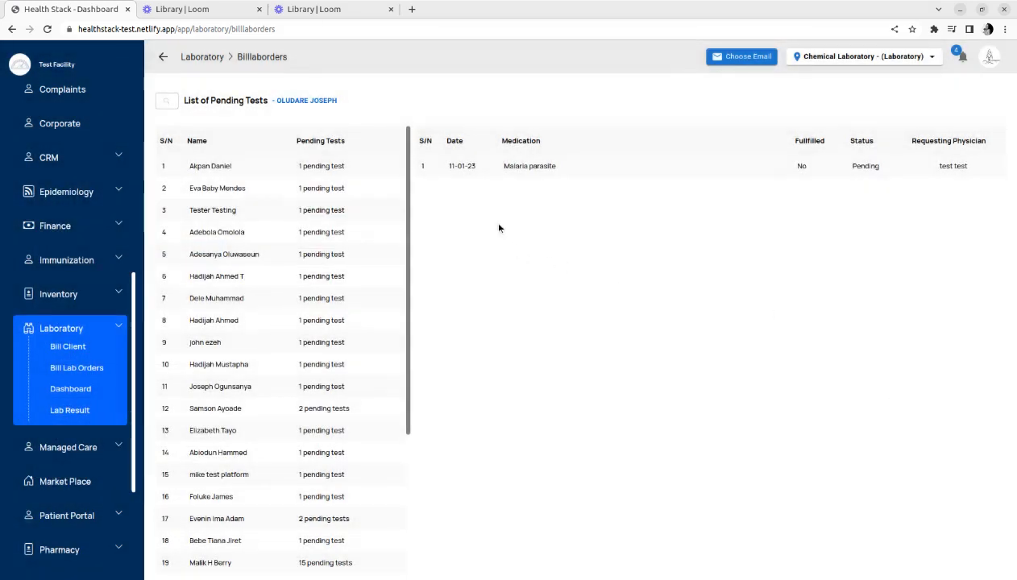
# Open the lab result for the latest Malaria parasite test and choose the Haematology form
pyautogui.click(197, 166)
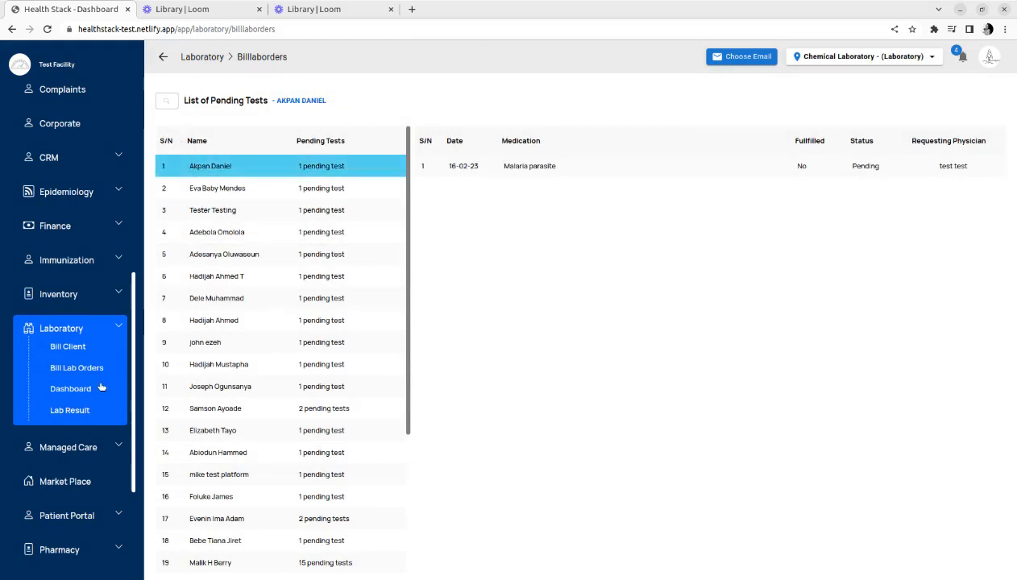
pyautogui.click(79, 411)
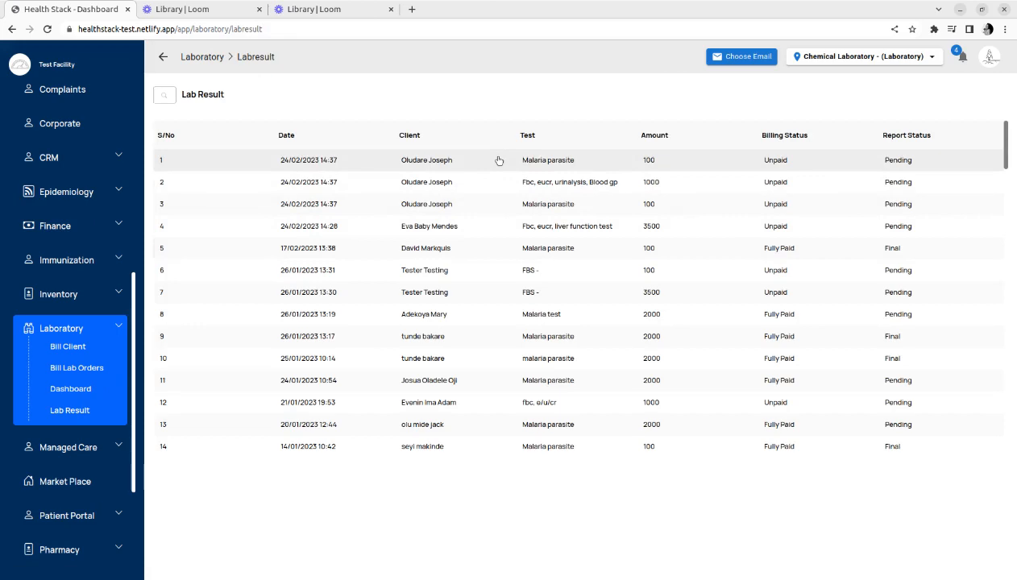
pyautogui.click(499, 160)
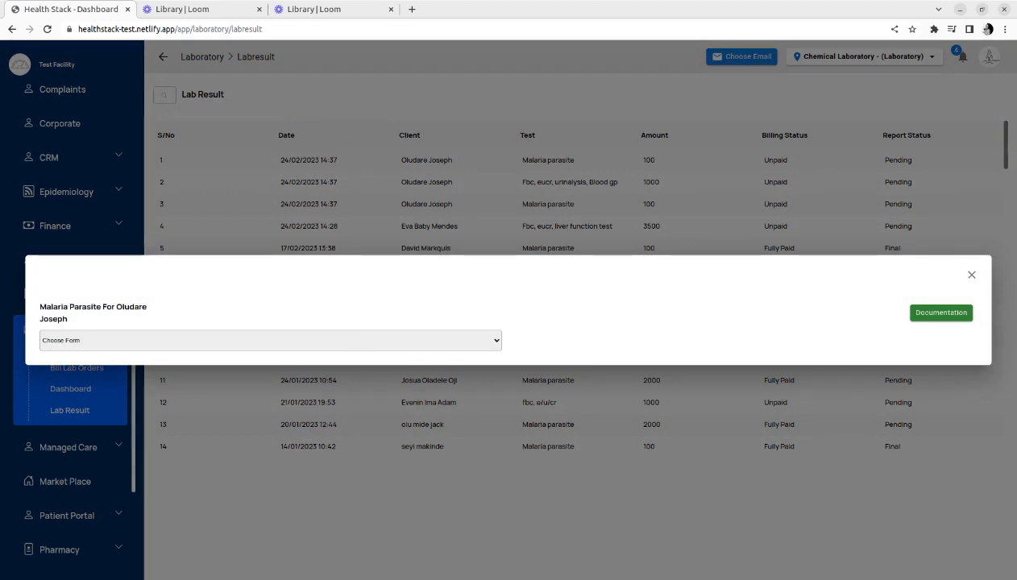
pyautogui.click(61, 370)
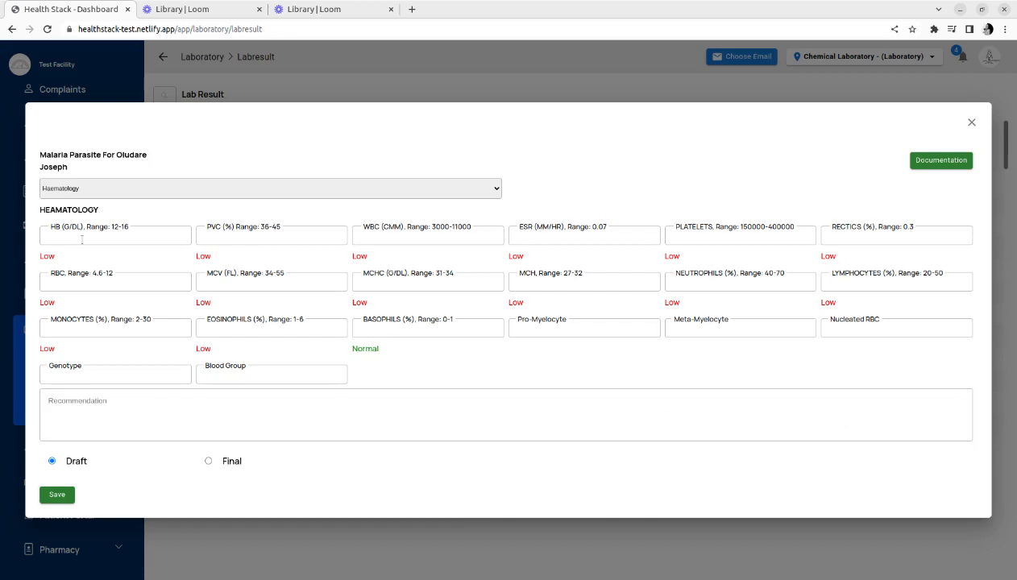
# Enter 11 for HB and 40 for PVC in the Haematology result and mark it Final
pyautogui.write('11')
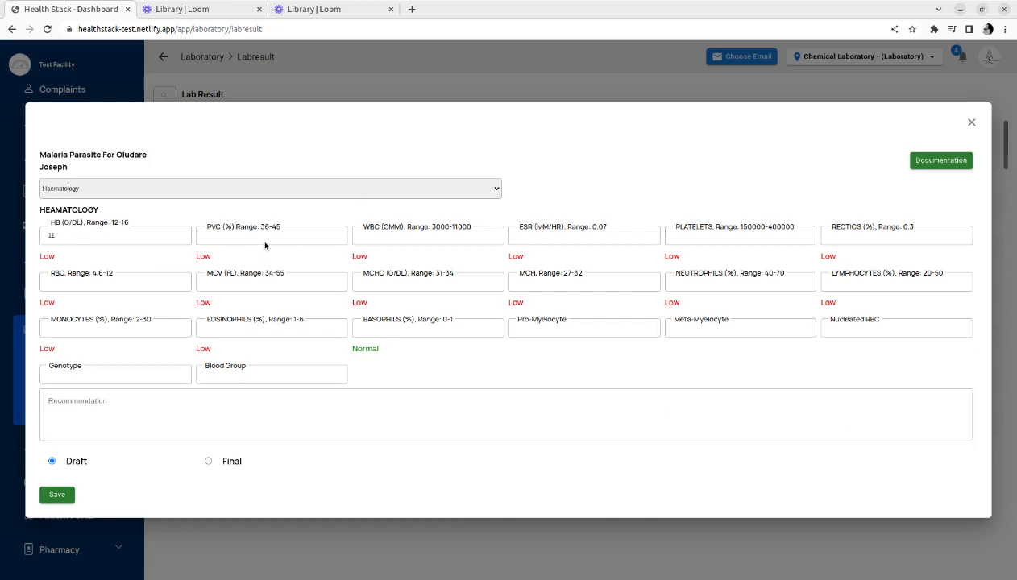
pyautogui.write('40')
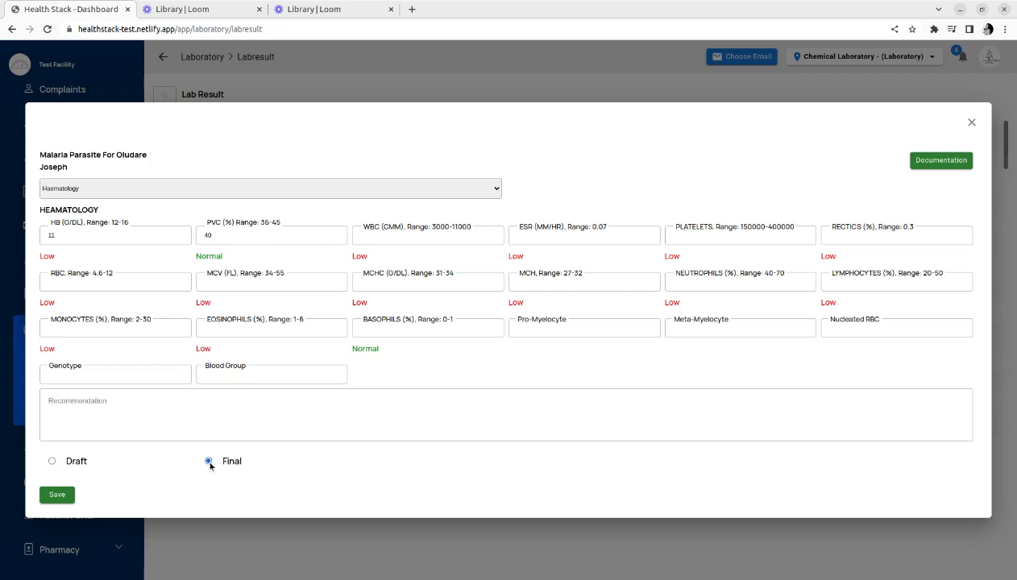
# Open the patient's documentation and start a new Lab Result document
pyautogui.click(948, 160)
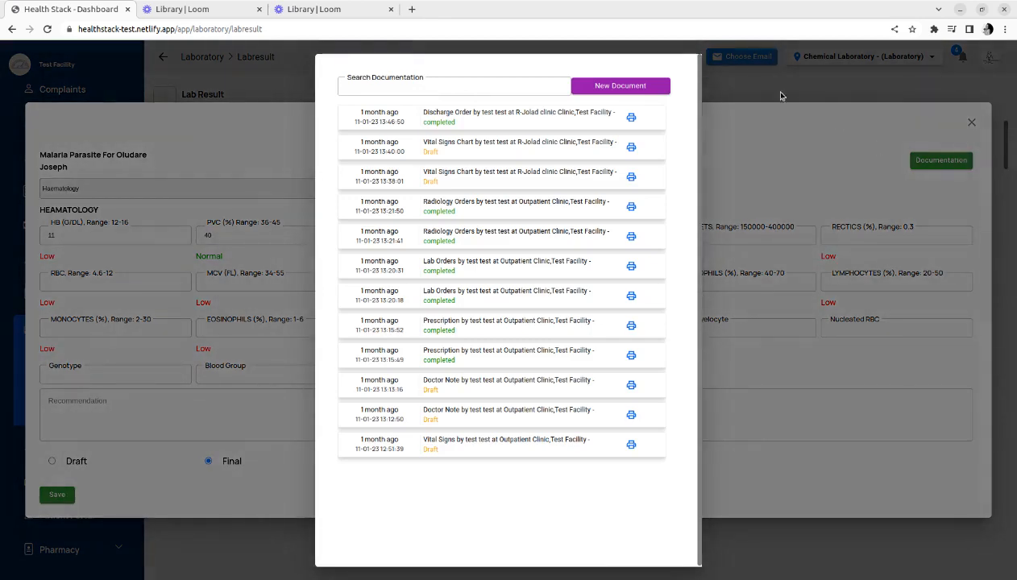
pyautogui.click(647, 88)
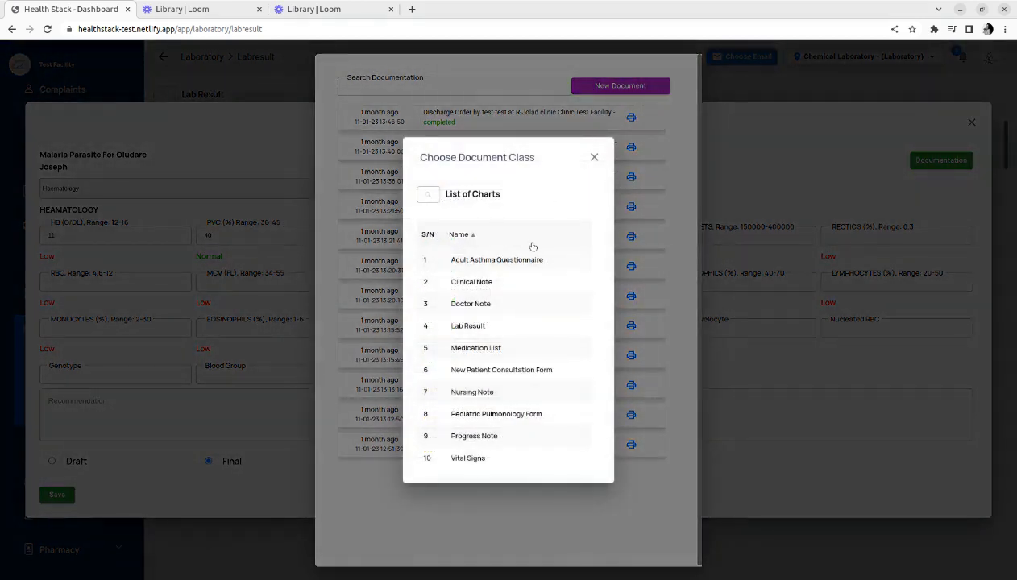
pyautogui.click(470, 325)
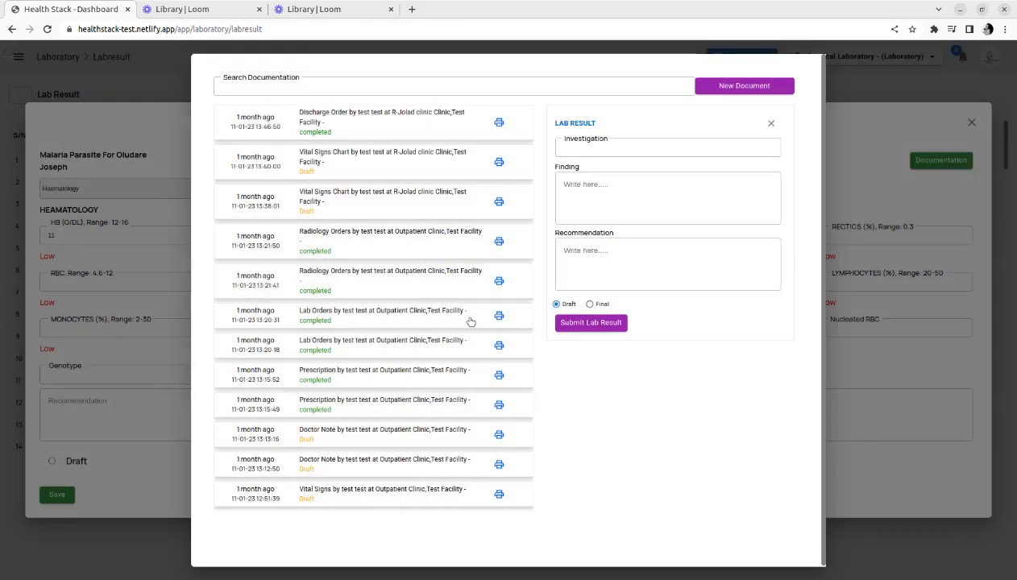
# Submit a lab result with investigation "malaria parasite", finding "normal" and recommendation "N/a", confirming the save
pyautogui.click(621, 148)
pyautogui.write('malaria')
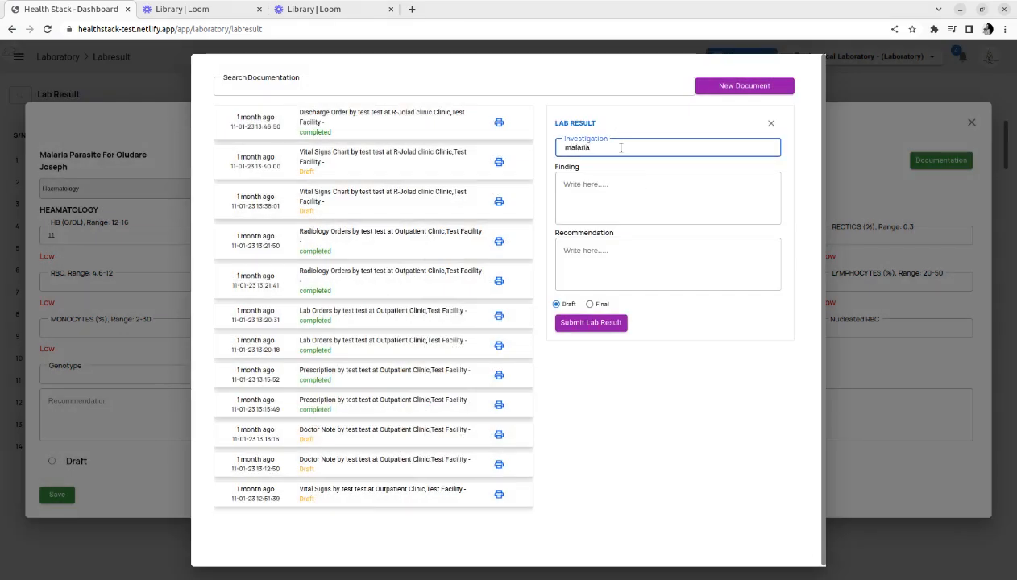
pyautogui.write(' parasite')
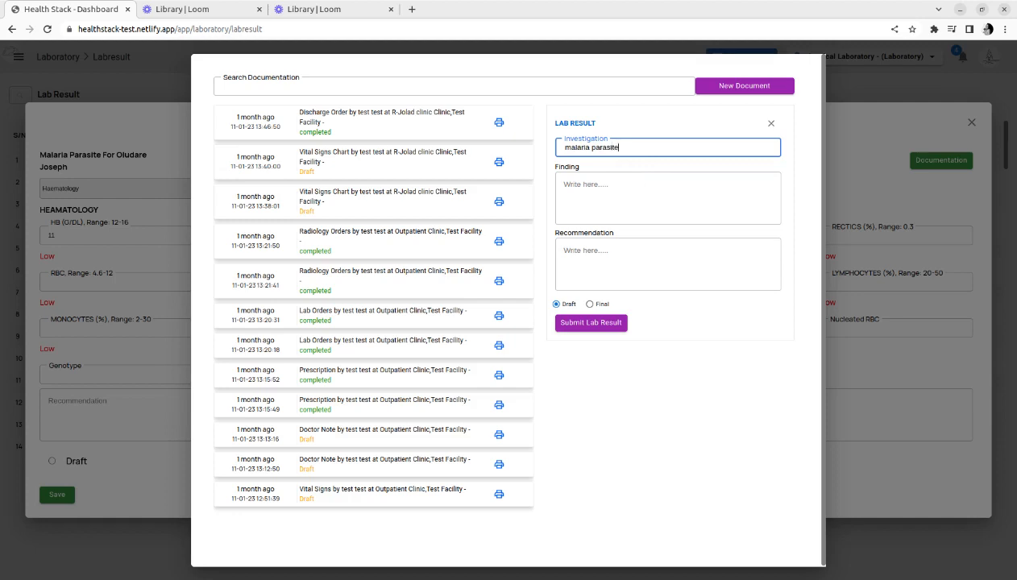
pyautogui.click(607, 197)
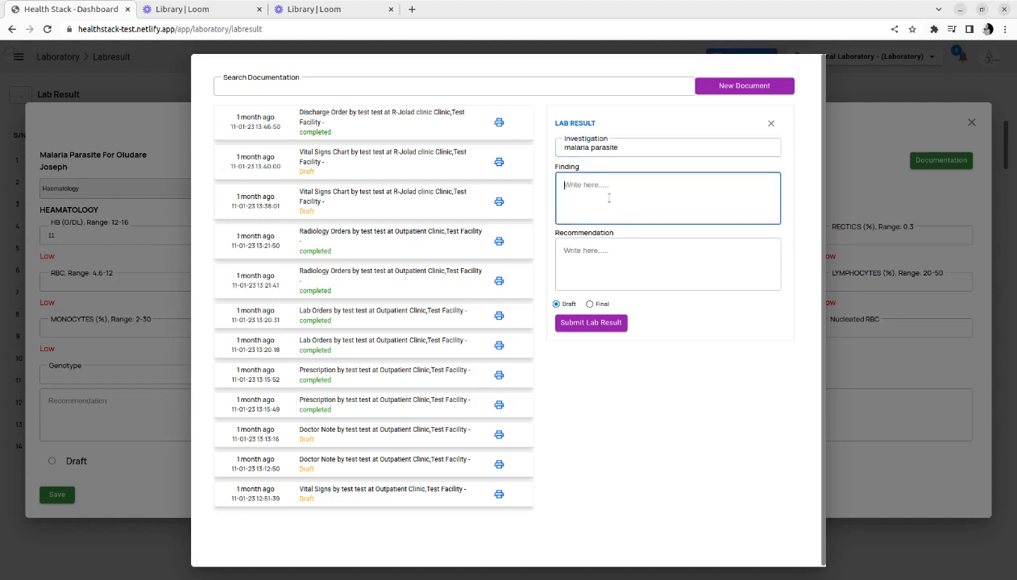
pyautogui.write('normal')
pyautogui.click(604, 278)
pyautogui.write('N/a')
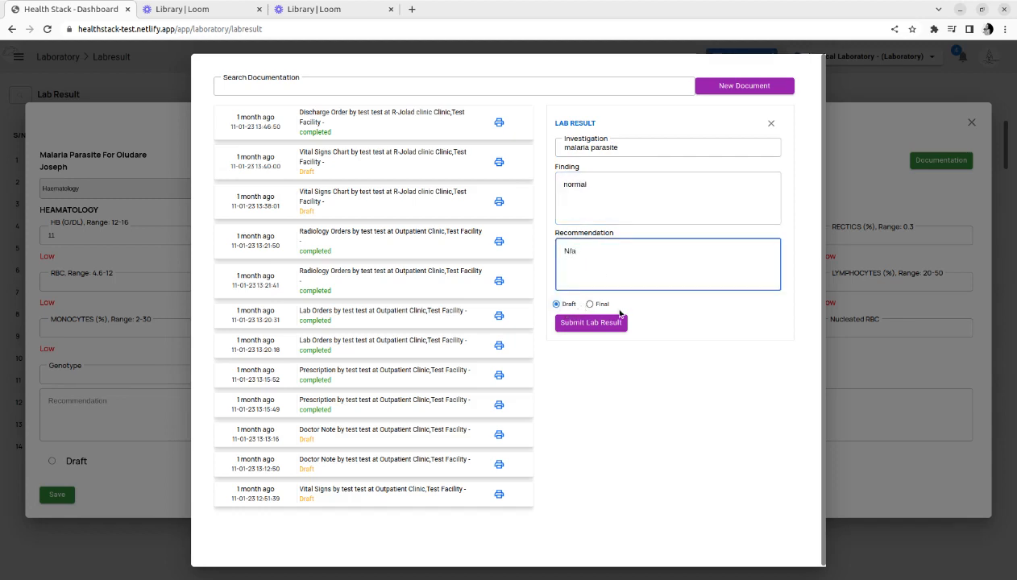
pyautogui.click(595, 324)
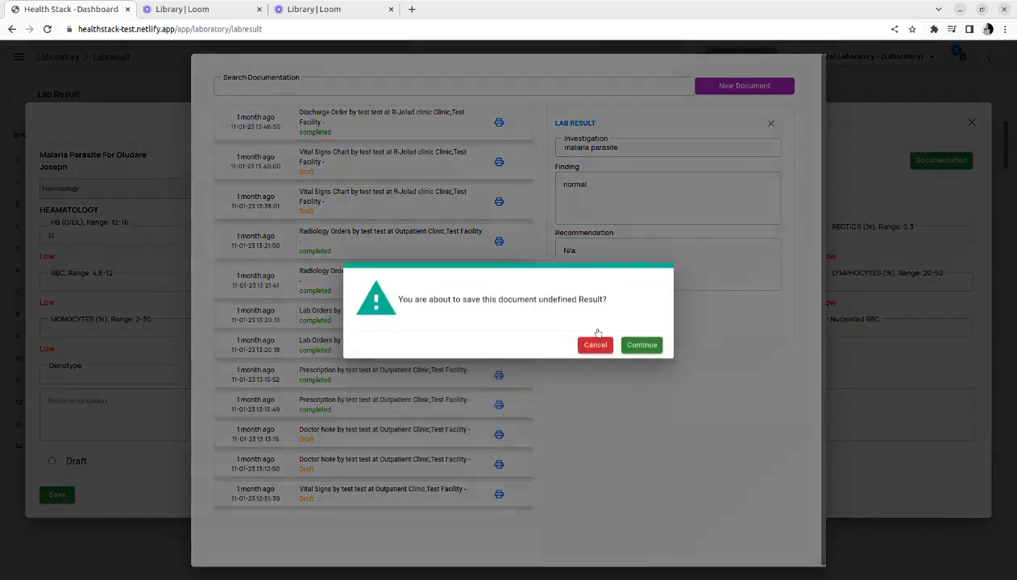
pyautogui.click(631, 347)
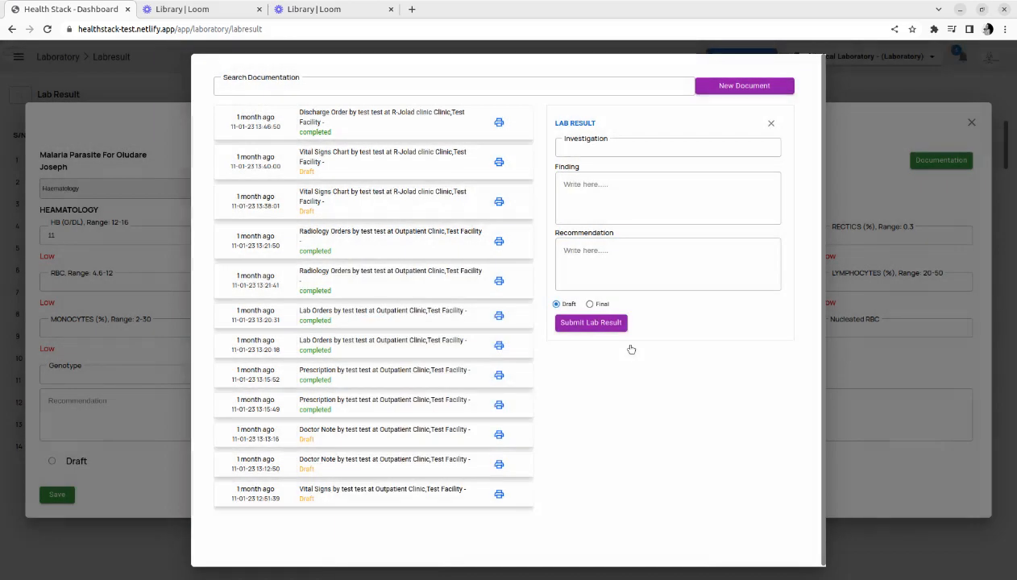
# Close the documentation and save the Haematology result as Final
pyautogui.click(796, 122)
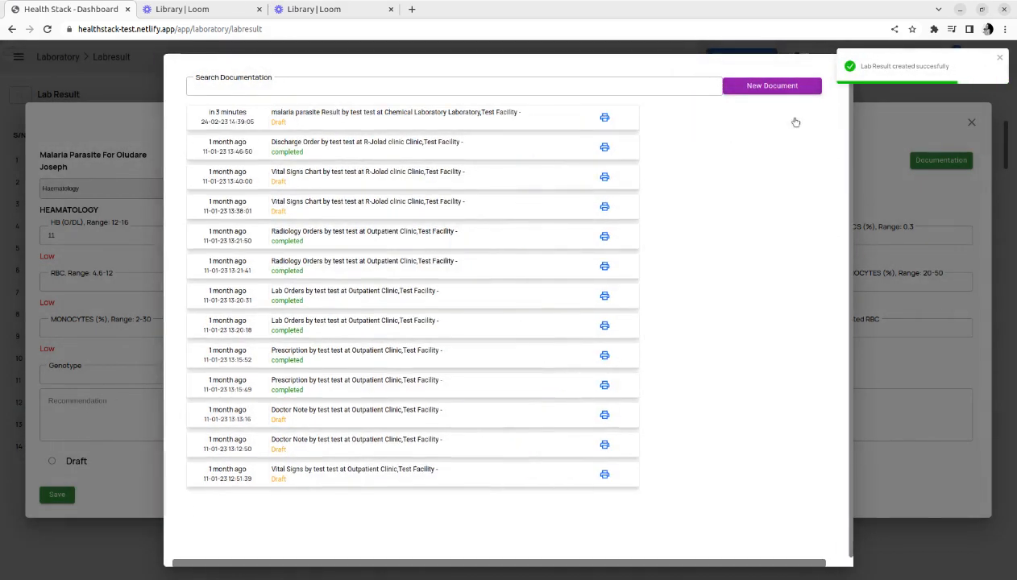
pyautogui.click(820, 184)
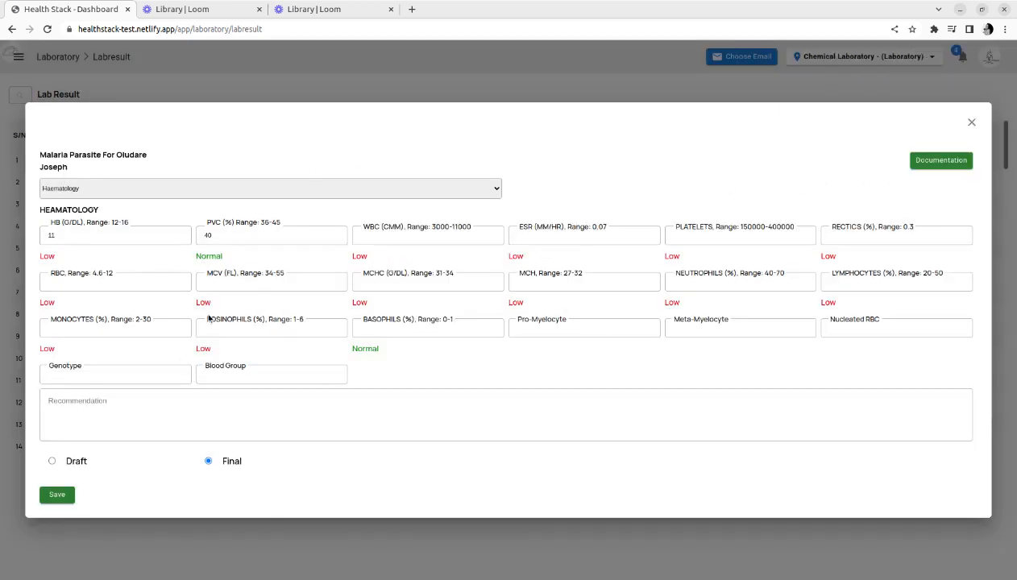
pyautogui.click(63, 495)
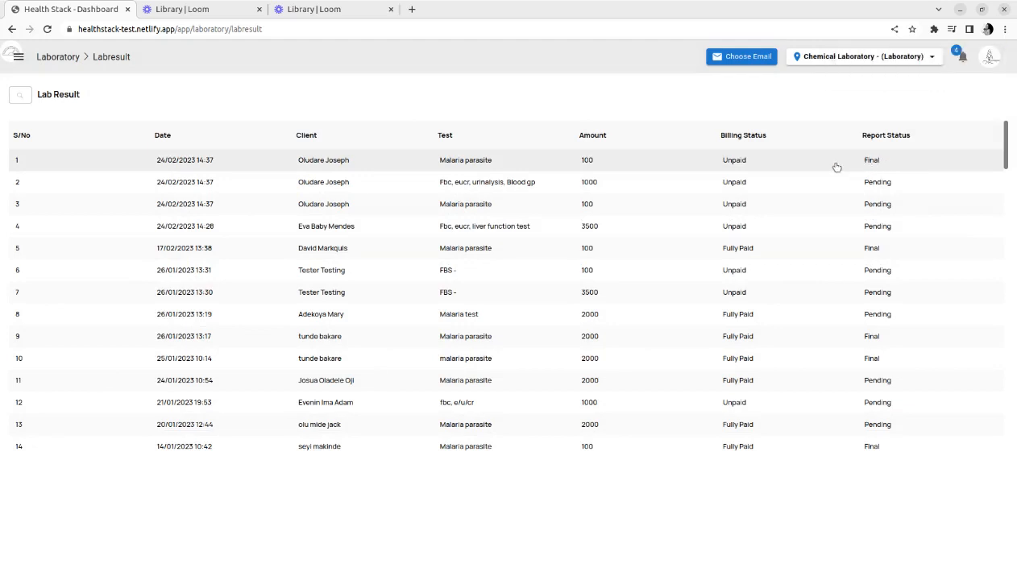
# Open the patient's Fbc lab result, choose the Biochemistry form, and save it as a draft
pyautogui.click(334, 185)
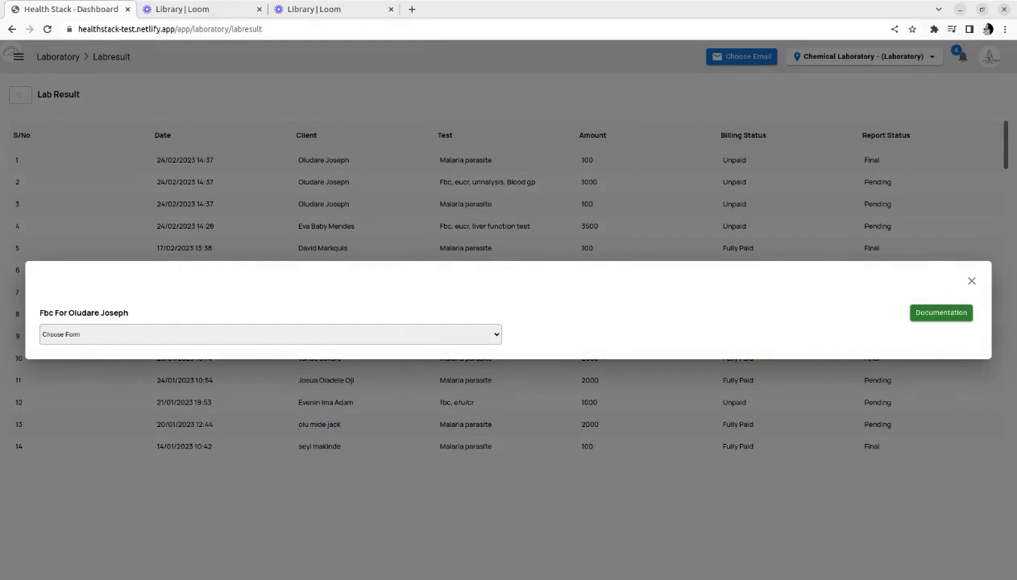
pyautogui.click(411, 359)
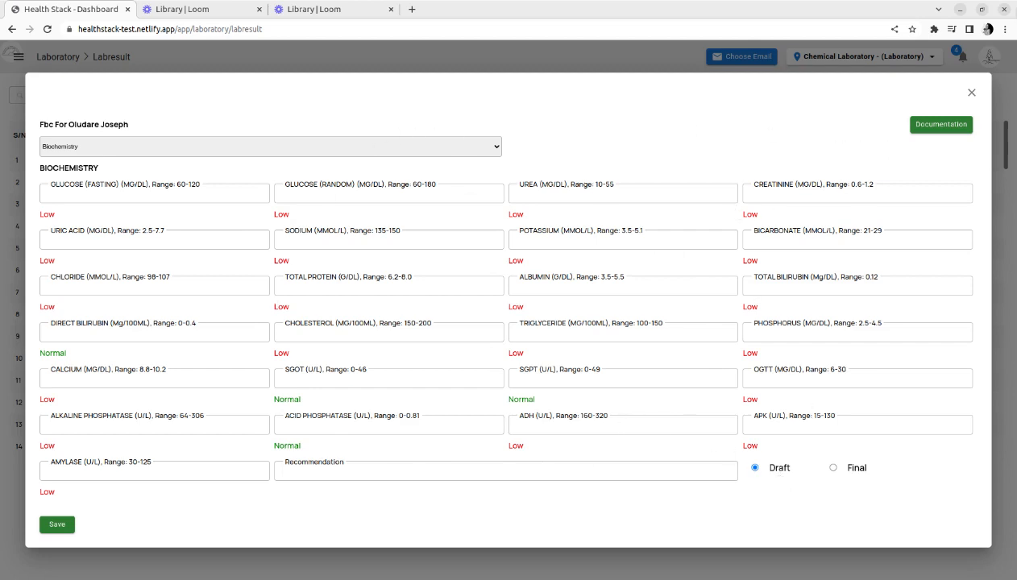
pyautogui.click(938, 124)
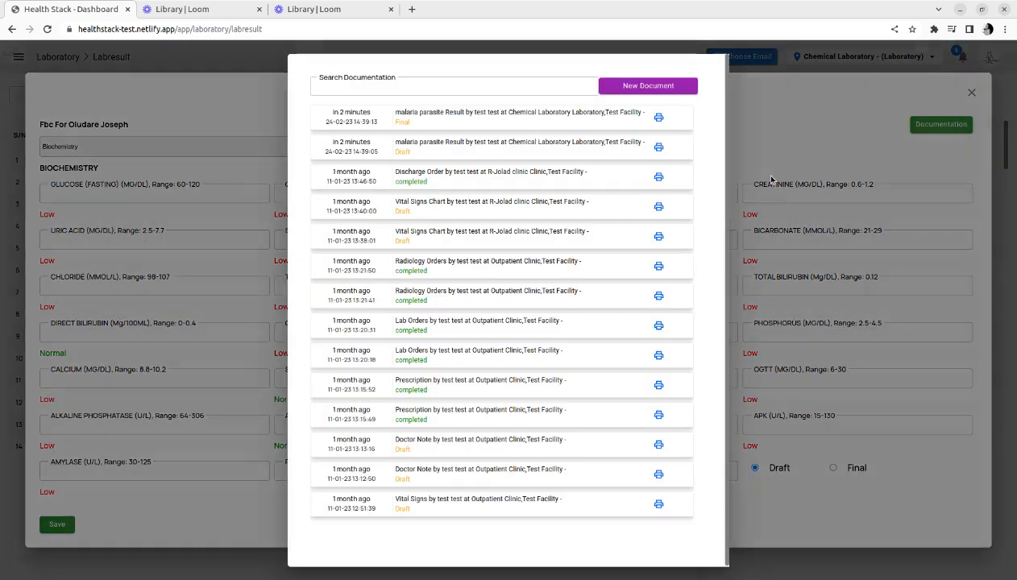
pyautogui.click(763, 126)
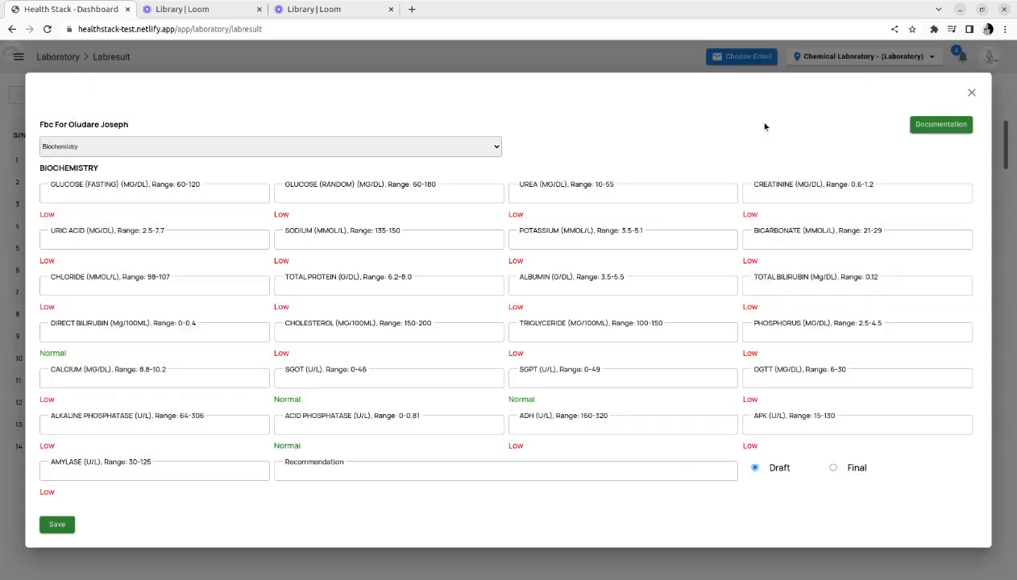
pyautogui.click(69, 530)
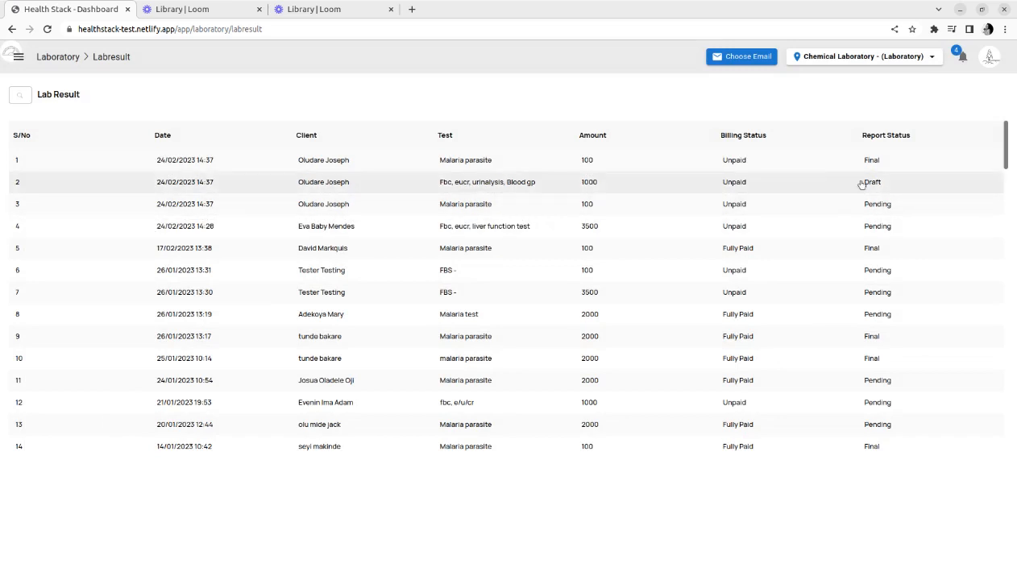
# Open the navigation menu showing the Laboratory section
pyautogui.click(20, 59)
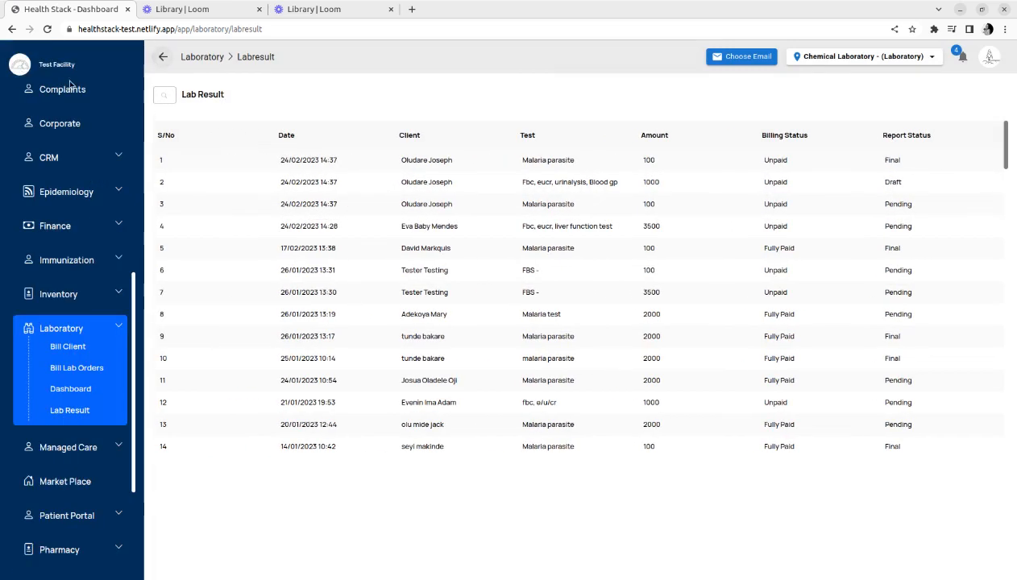